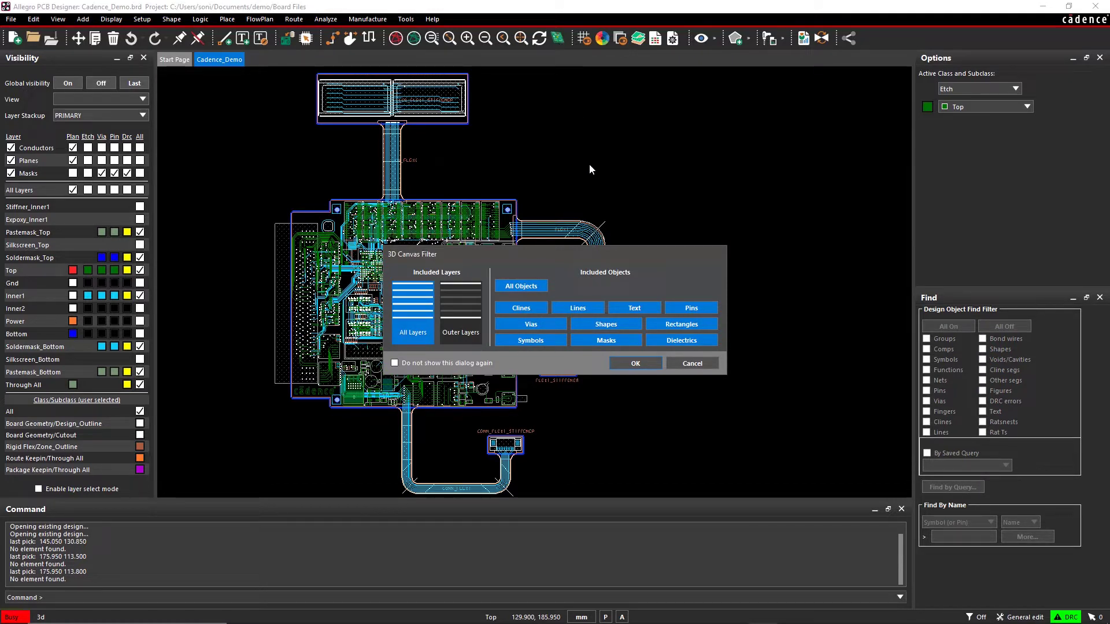
Step: Open the 3D canvas with all layers and all objects included, and view the board and its flex sections
click(633, 363)
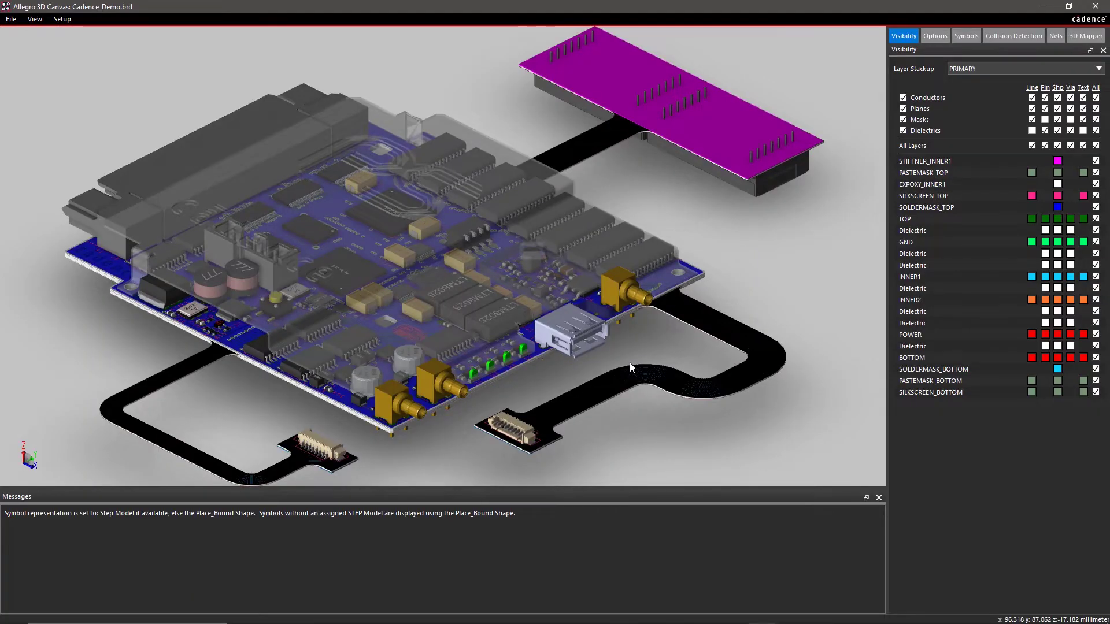
scroll(629, 362, down, 1)
scroll(629, 362, up, 1)
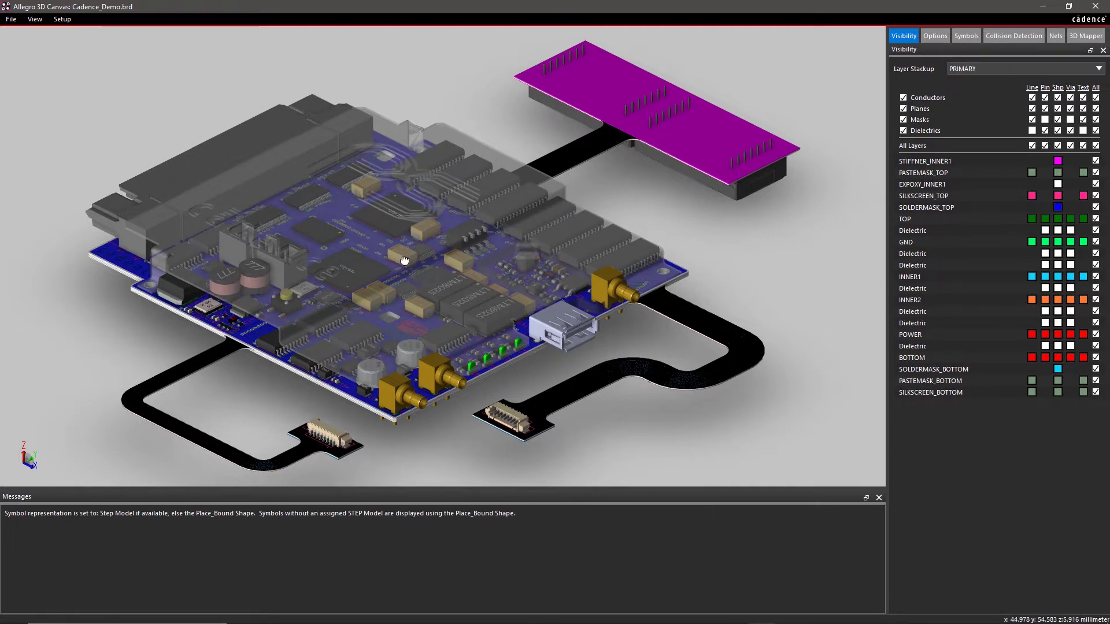
drag(404, 260, 606, 306)
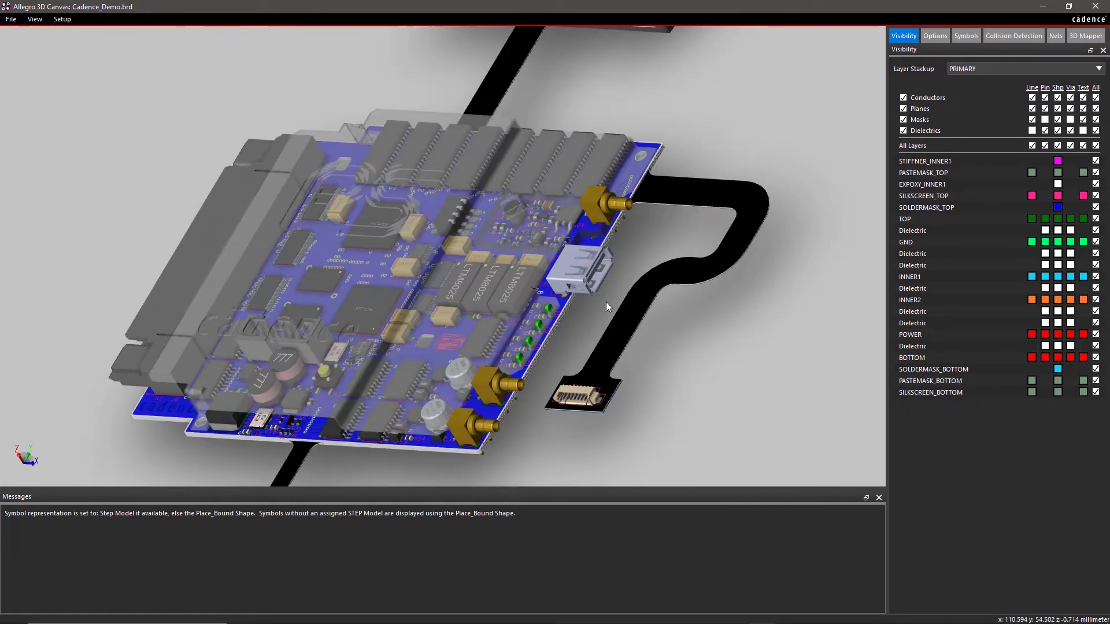
scroll(606, 302, down, 2)
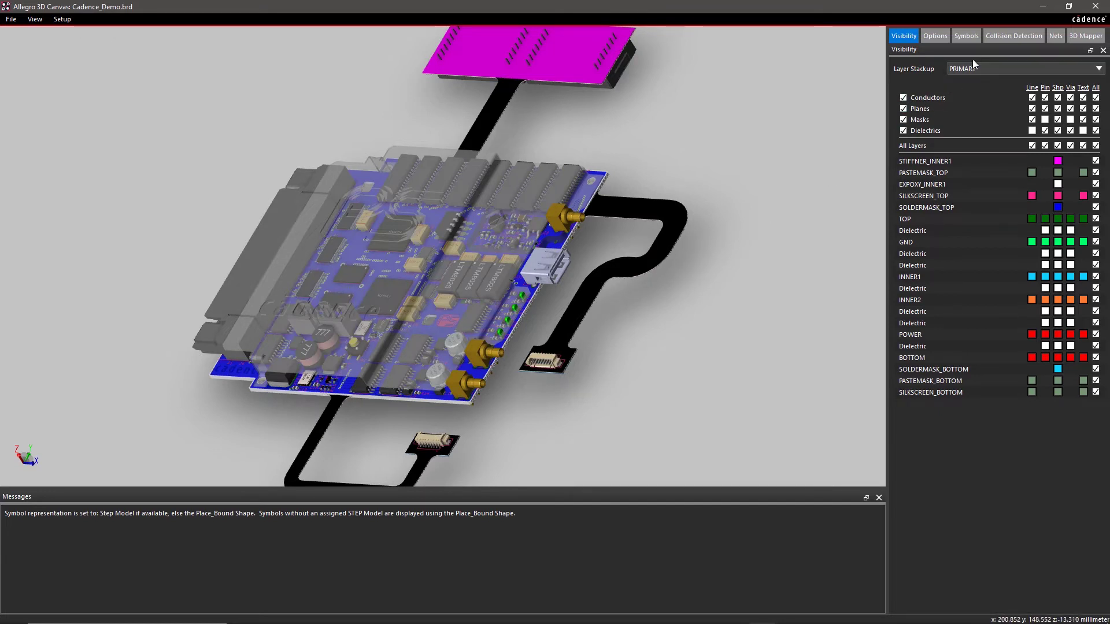
Step: Calculate component collisions with a minimum spacing of 2 mm and locate U6 from its collision with C46
click(1002, 35)
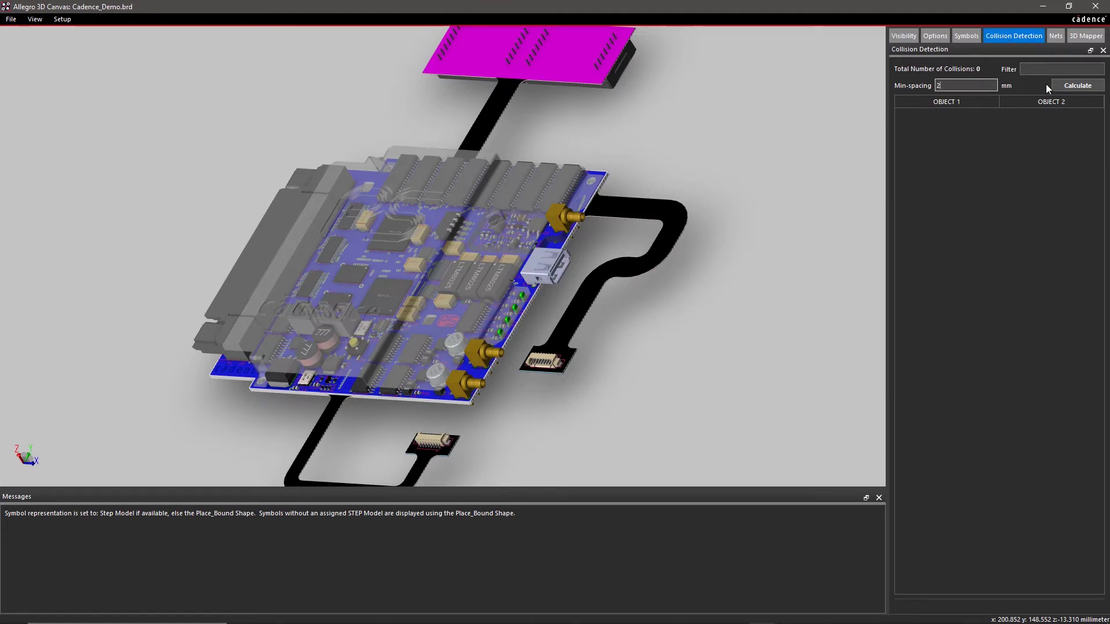
click(1077, 87)
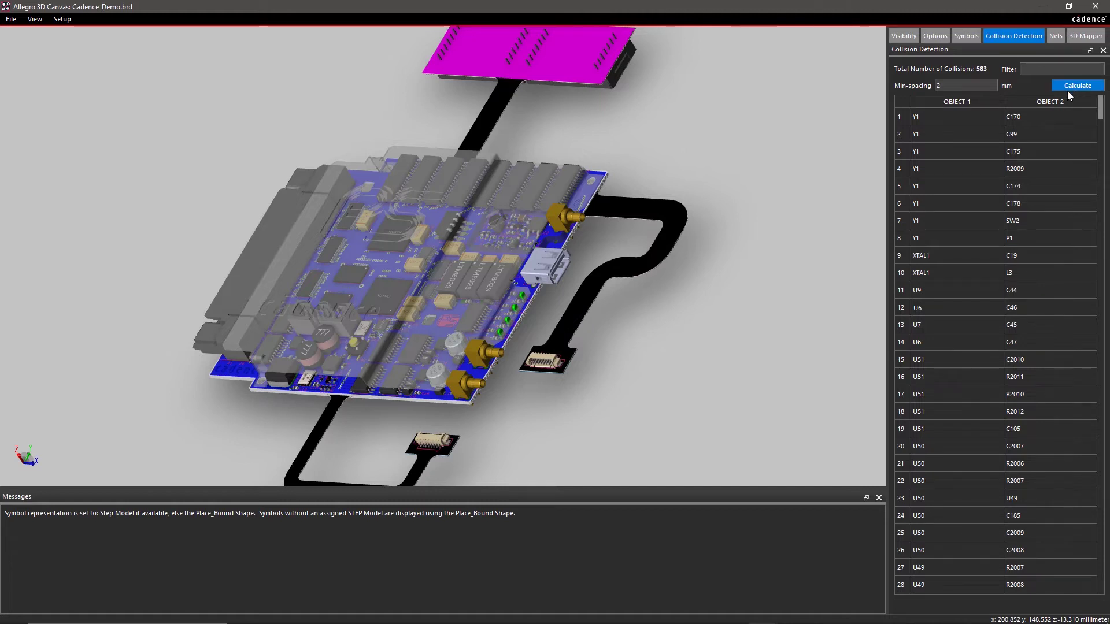
right_click(937, 305)
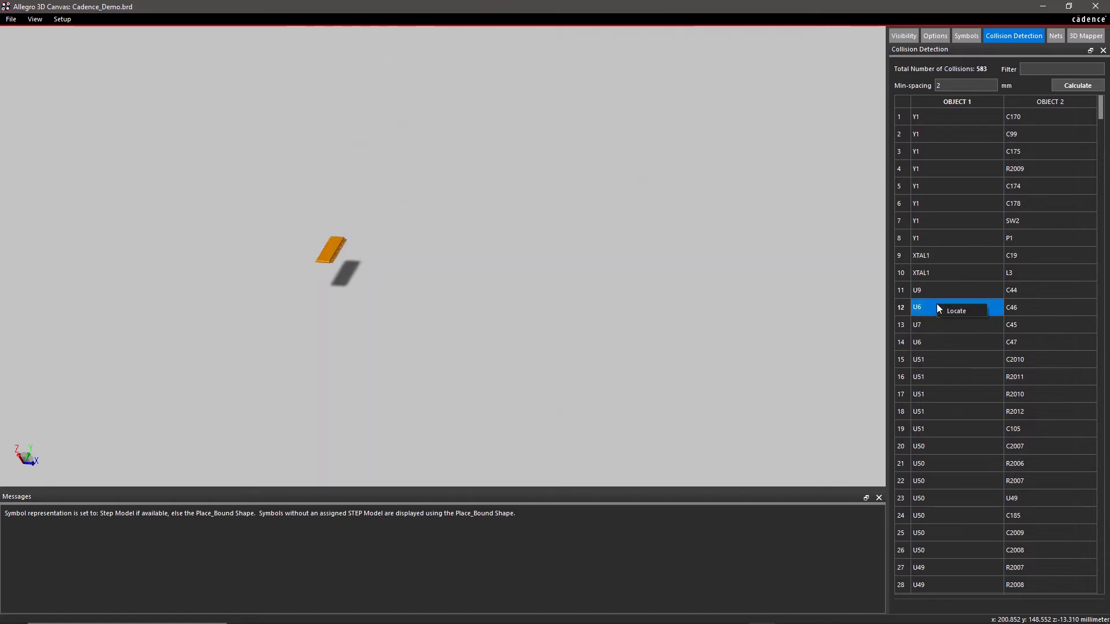
click(946, 306)
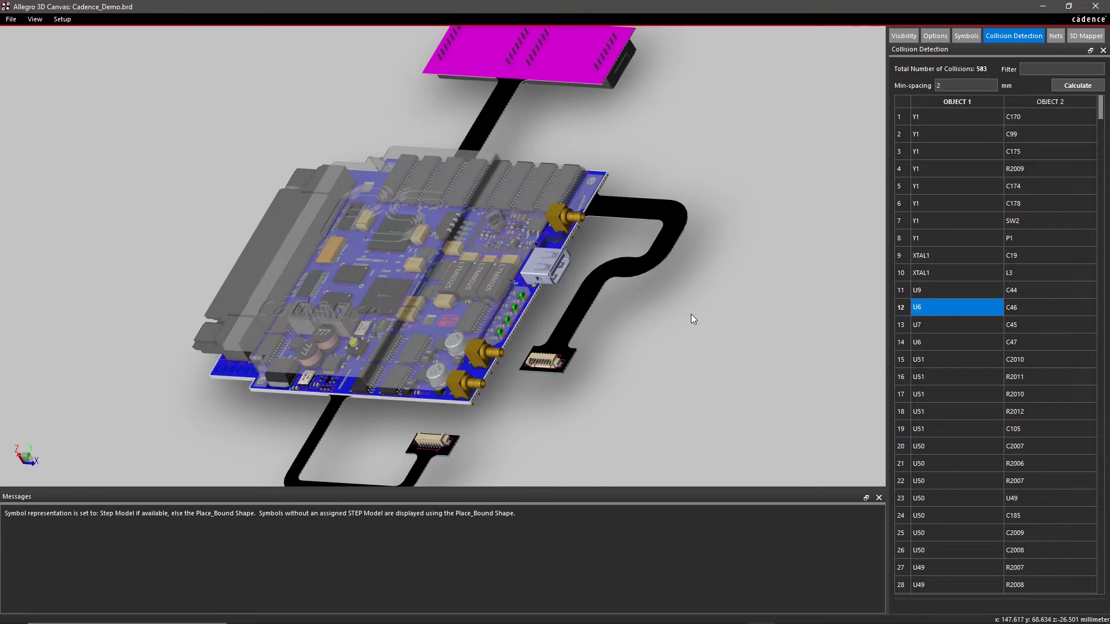
Step: Try bending the flex at BEND_3 to an angle of 46.8, return it to 0.0 and finish the Bend command
right_click(693, 319)
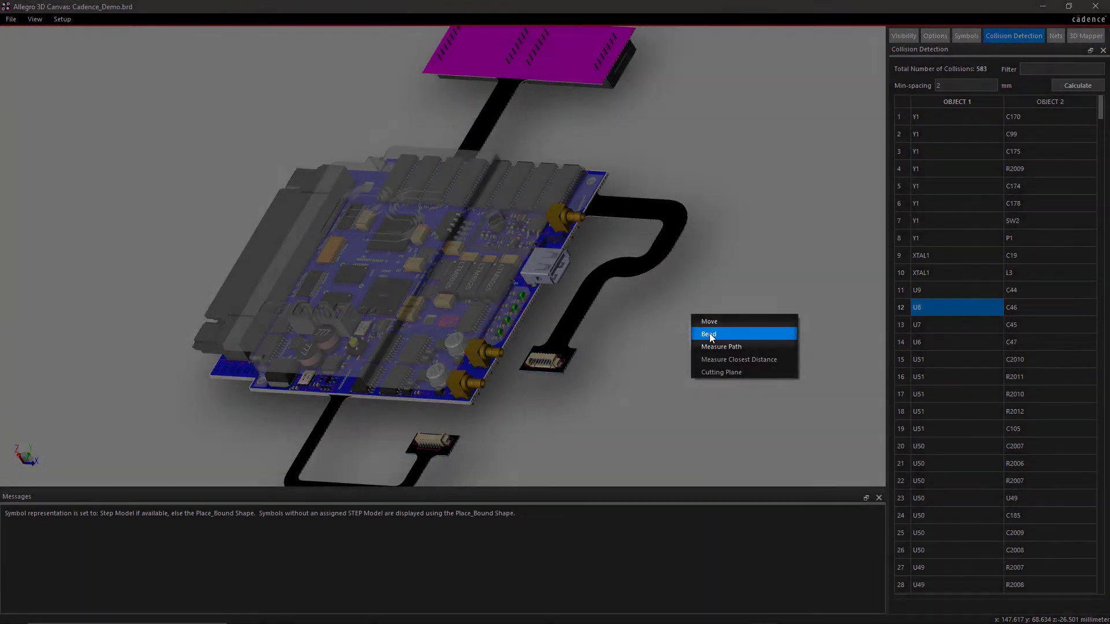
click(710, 335)
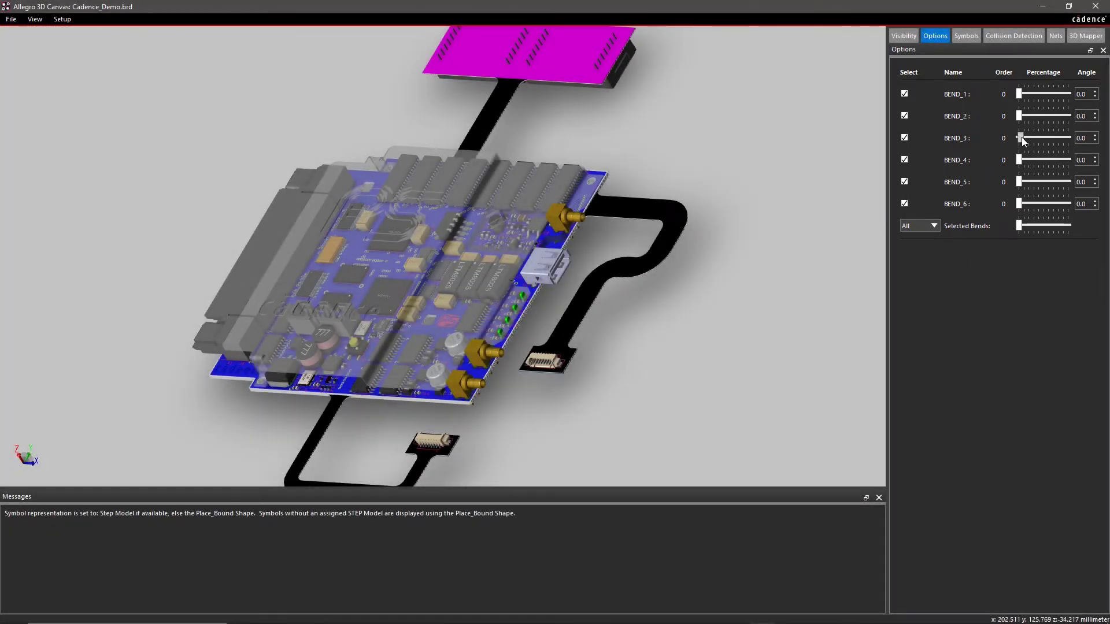
drag(1021, 137, 1031, 139)
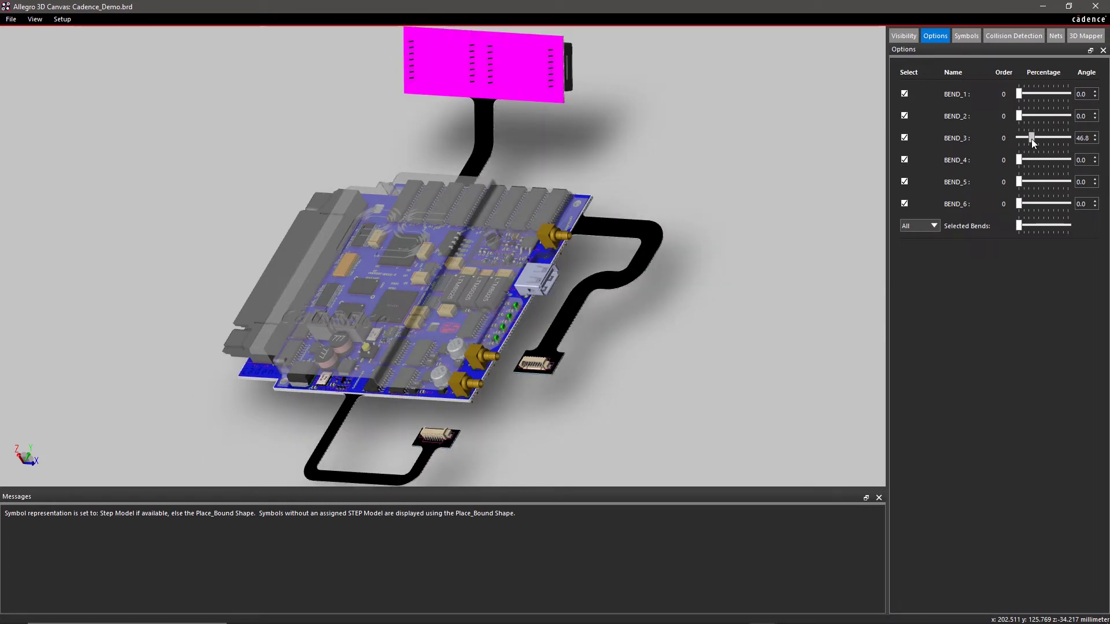
drag(1031, 139, 1018, 141)
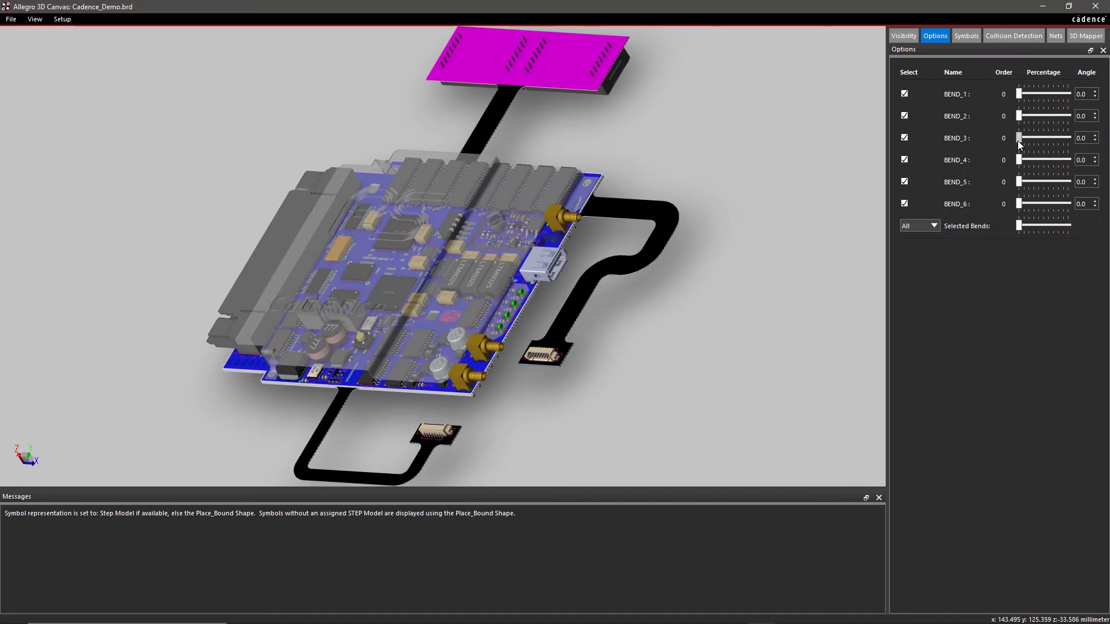
right_click(747, 202)
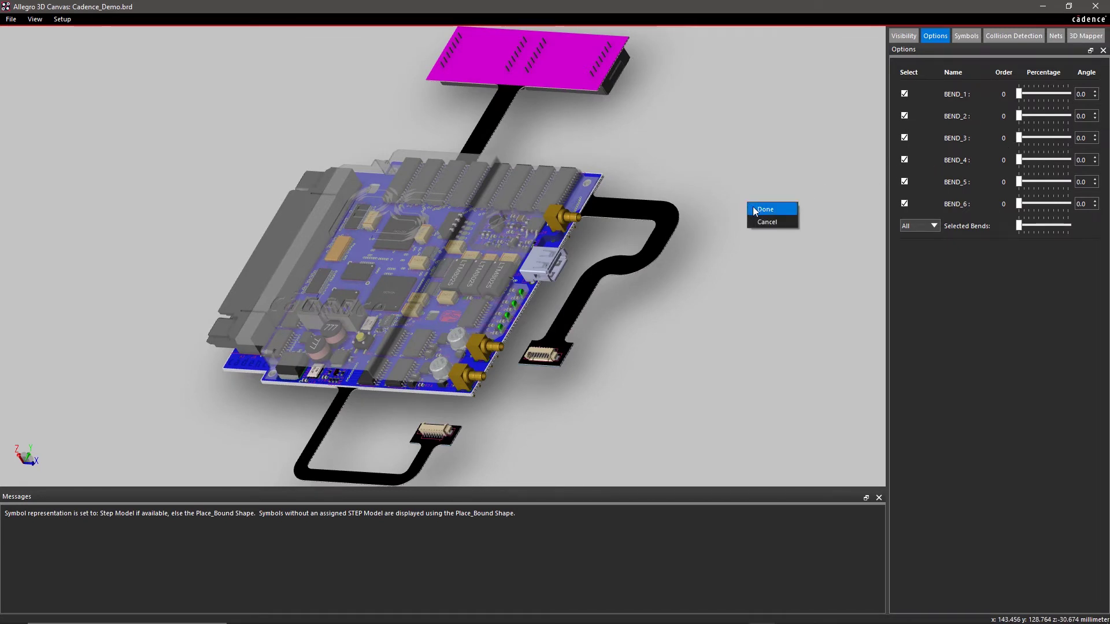
click(752, 207)
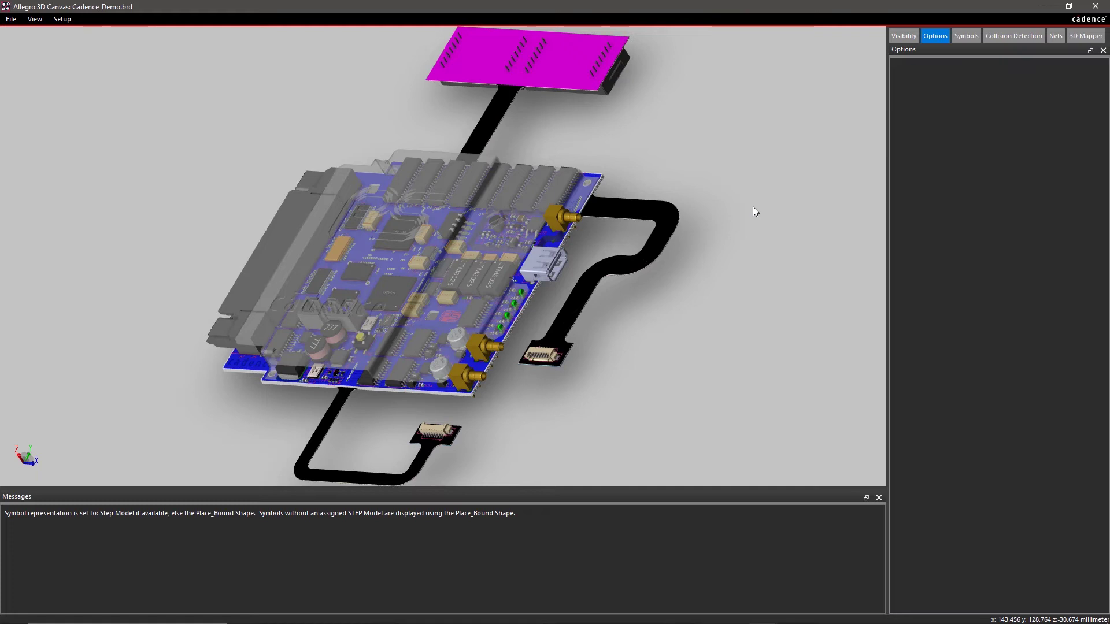
Step: Section the board with an X-Axis cutting plane offset to about mid-range, and reverse the cut side
right_click(753, 206)
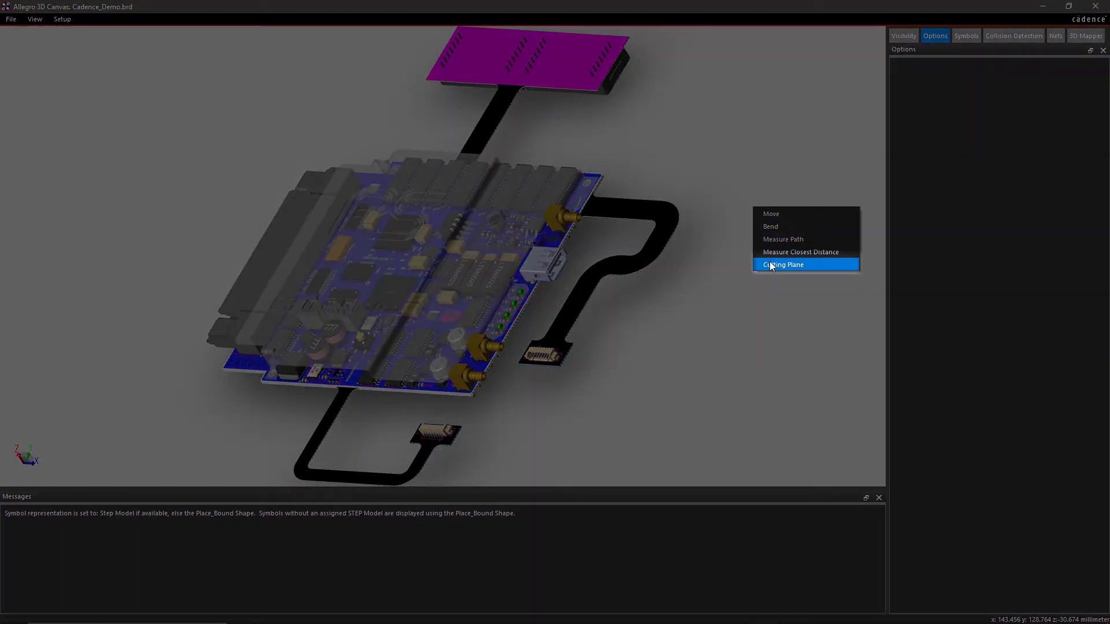
click(771, 265)
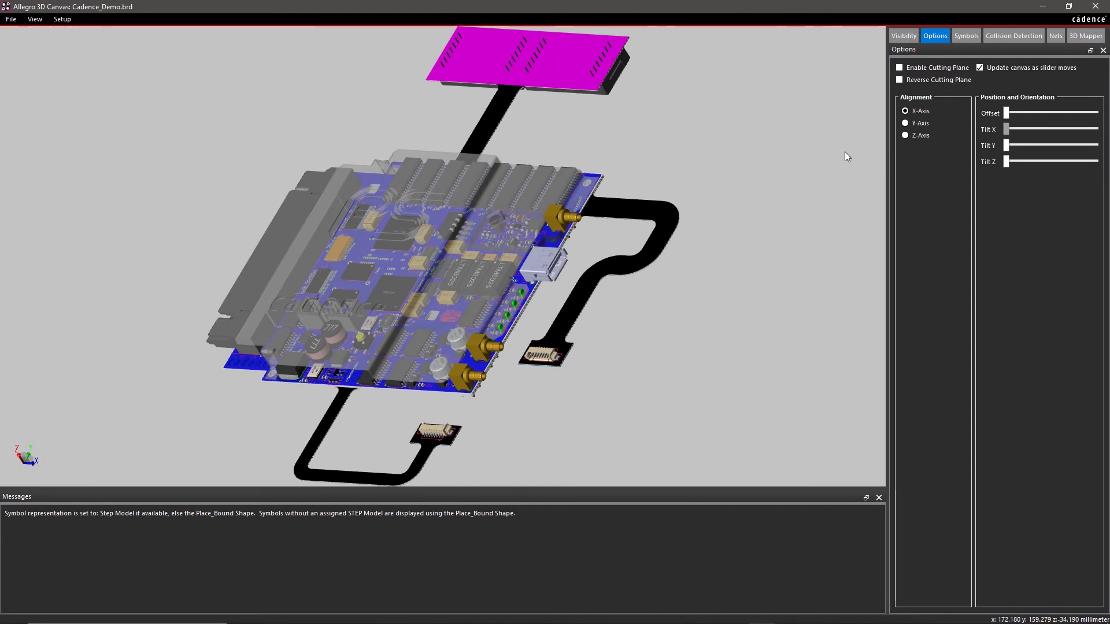
click(899, 68)
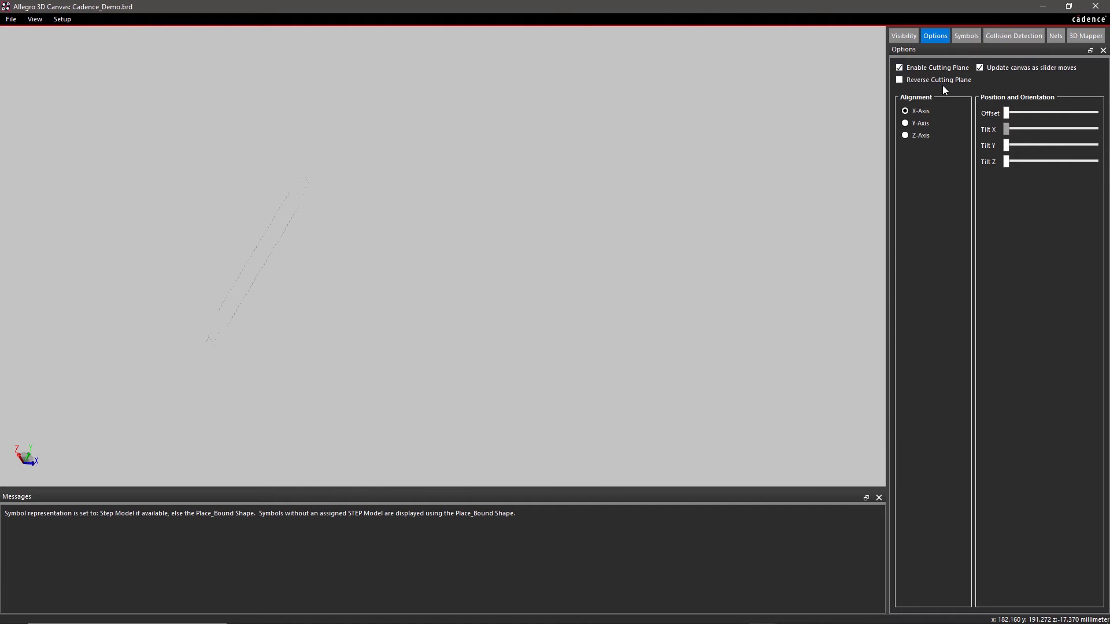
drag(1004, 110, 1046, 111)
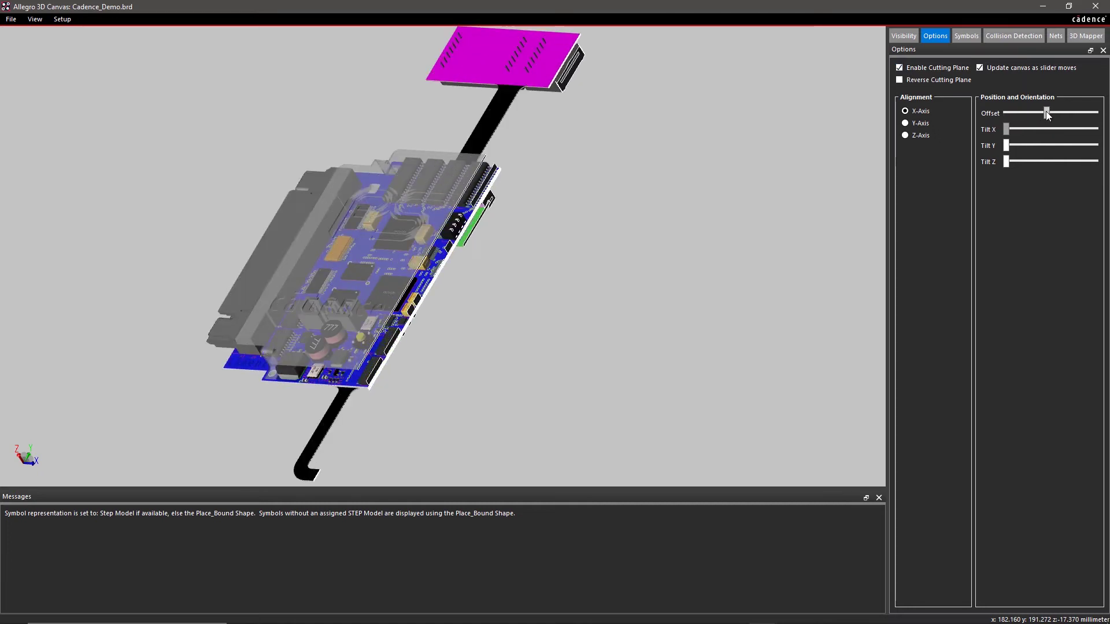
click(900, 80)
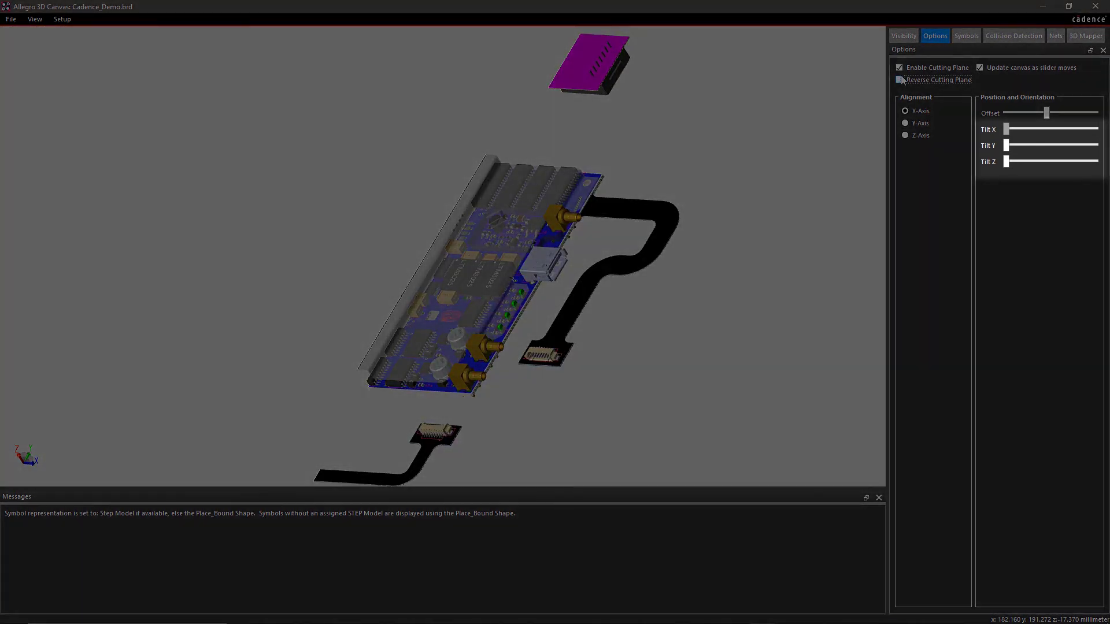
Step: Turn off the cutting plane's reversal, disable the cutting plane and finish the command
click(900, 78)
click(900, 68)
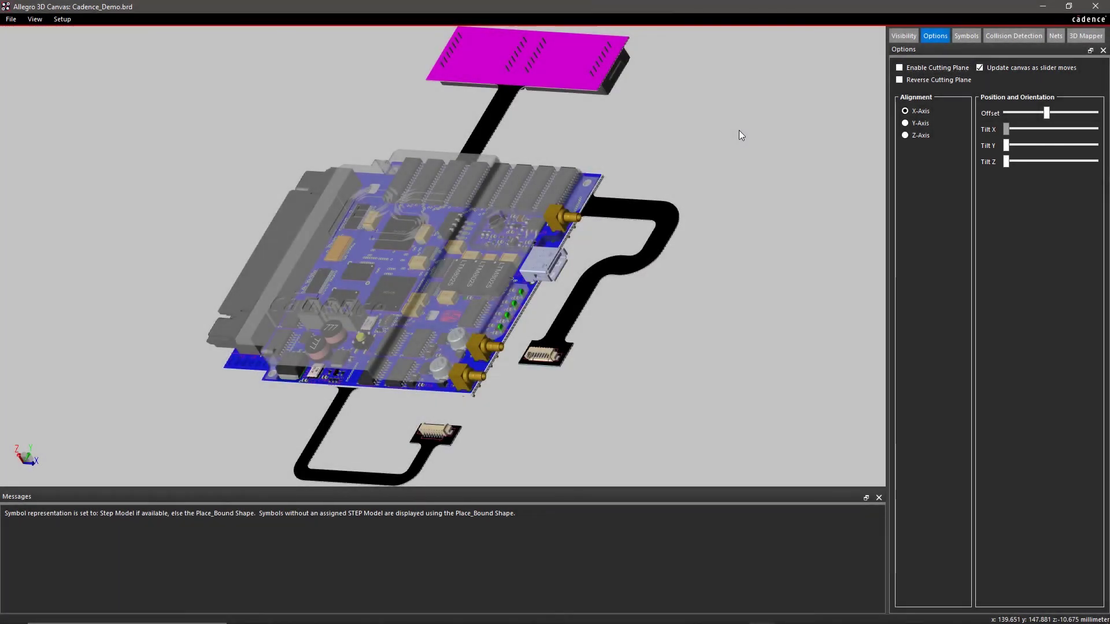
right_click(739, 133)
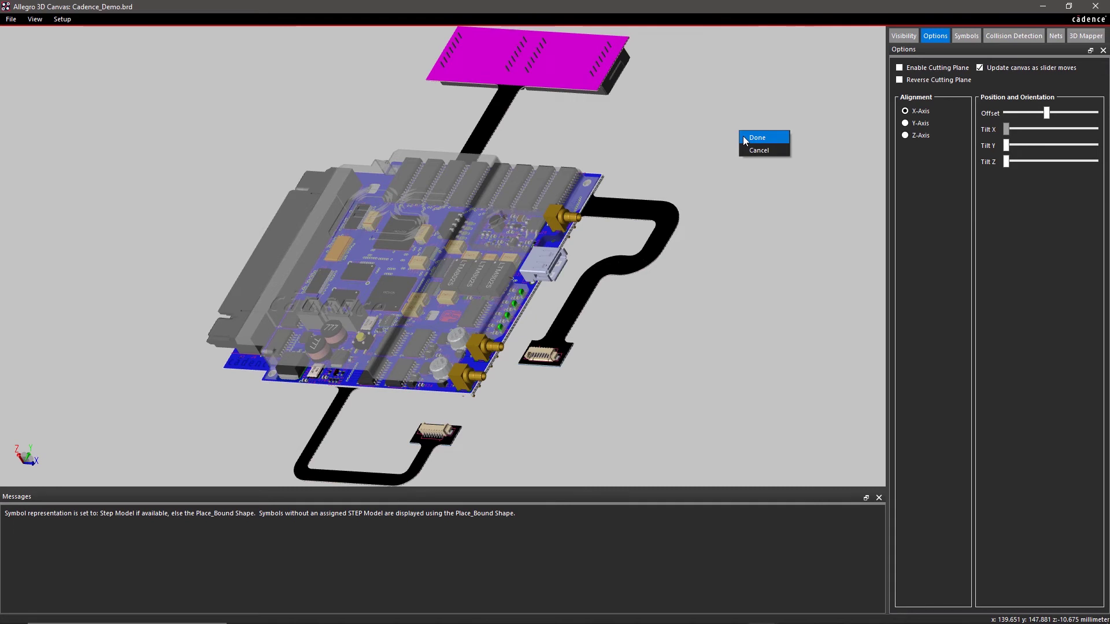
click(744, 137)
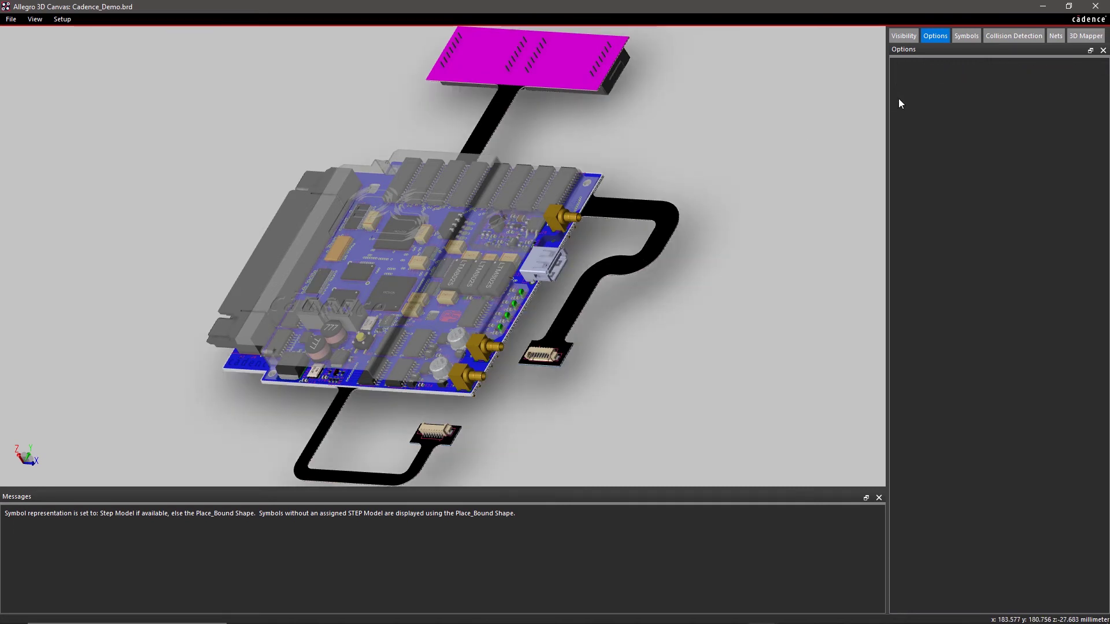
Step: Inspect the 2V5 power net and its elements from the All Nets list, keeping all net columns displayed
click(1056, 37)
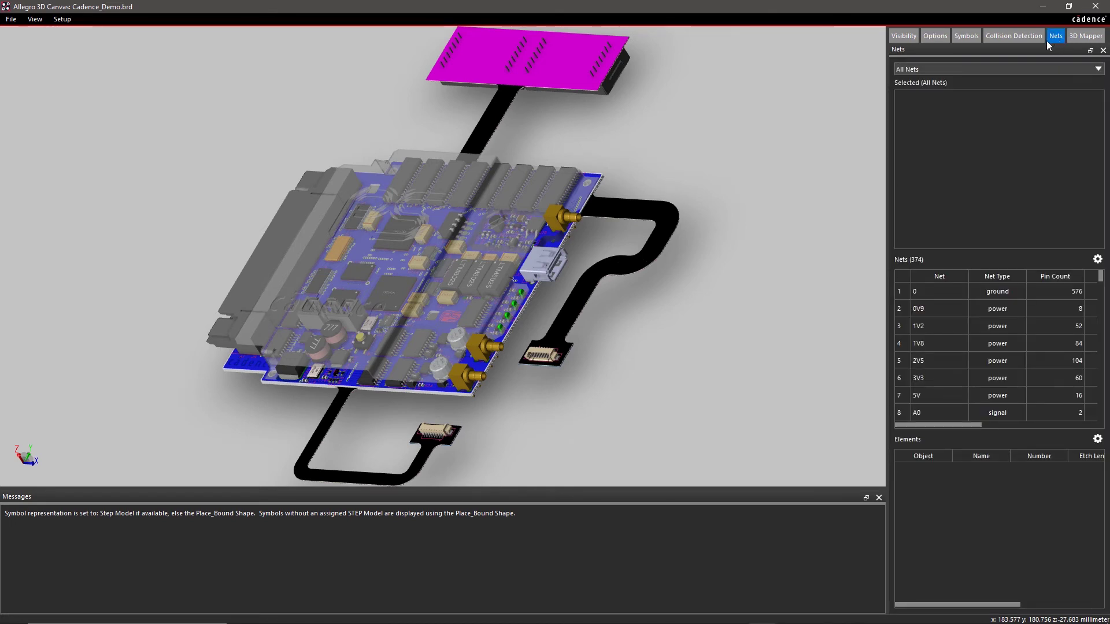
click(1005, 70)
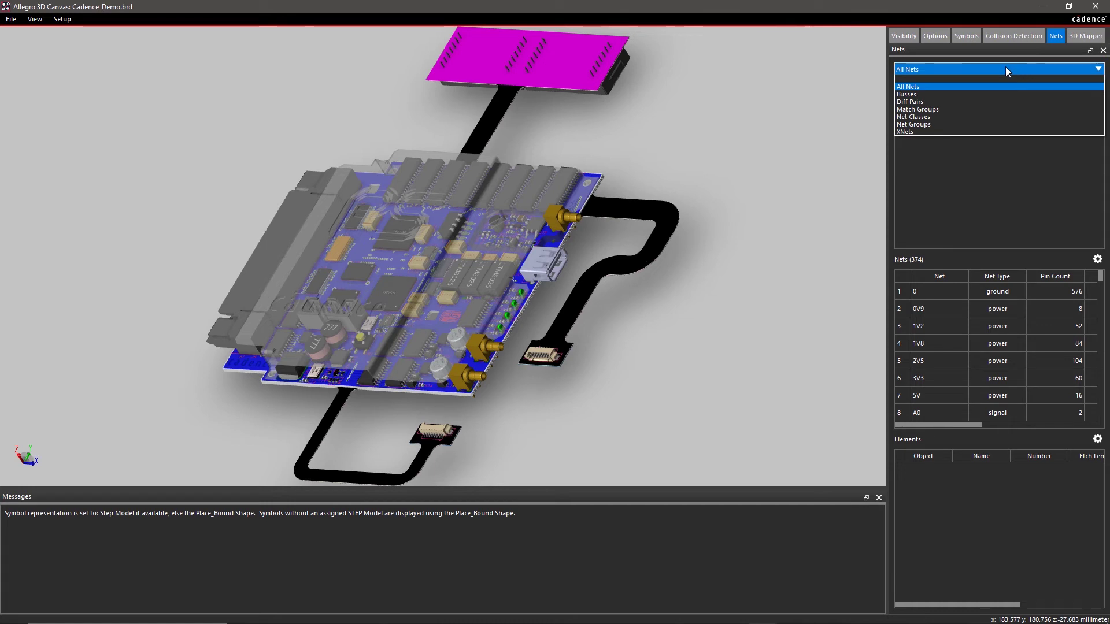
click(966, 87)
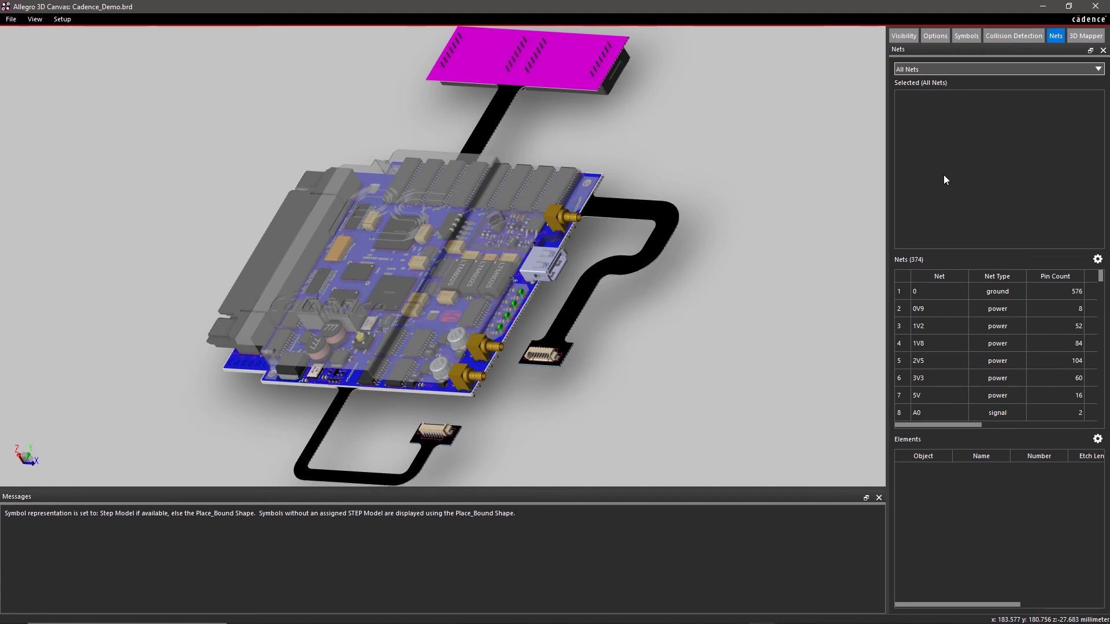
click(918, 362)
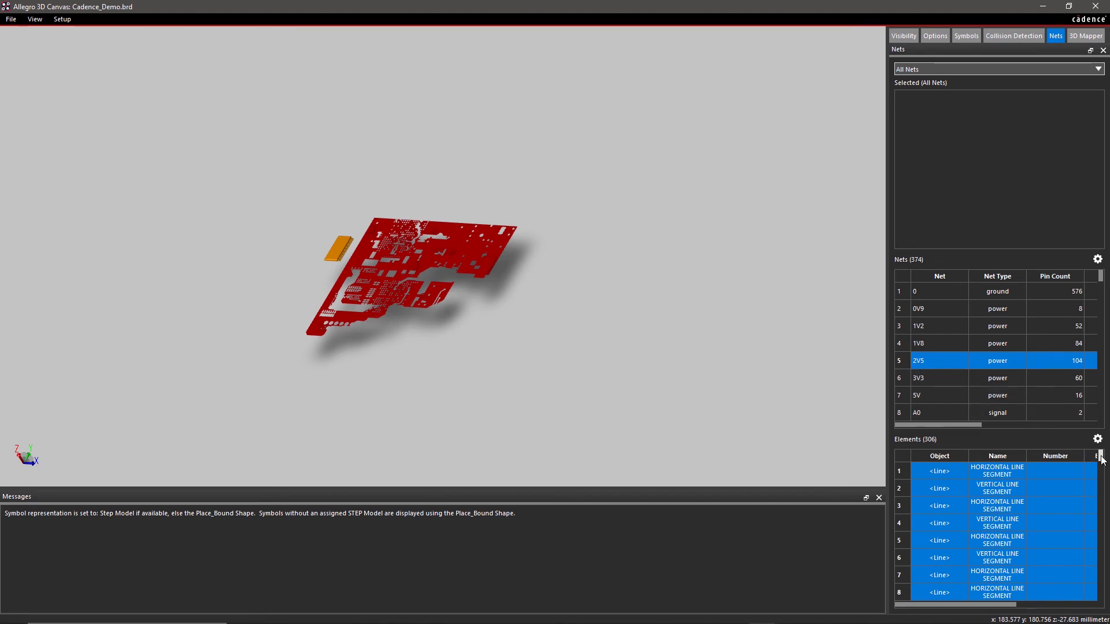
drag(1101, 458, 1103, 501)
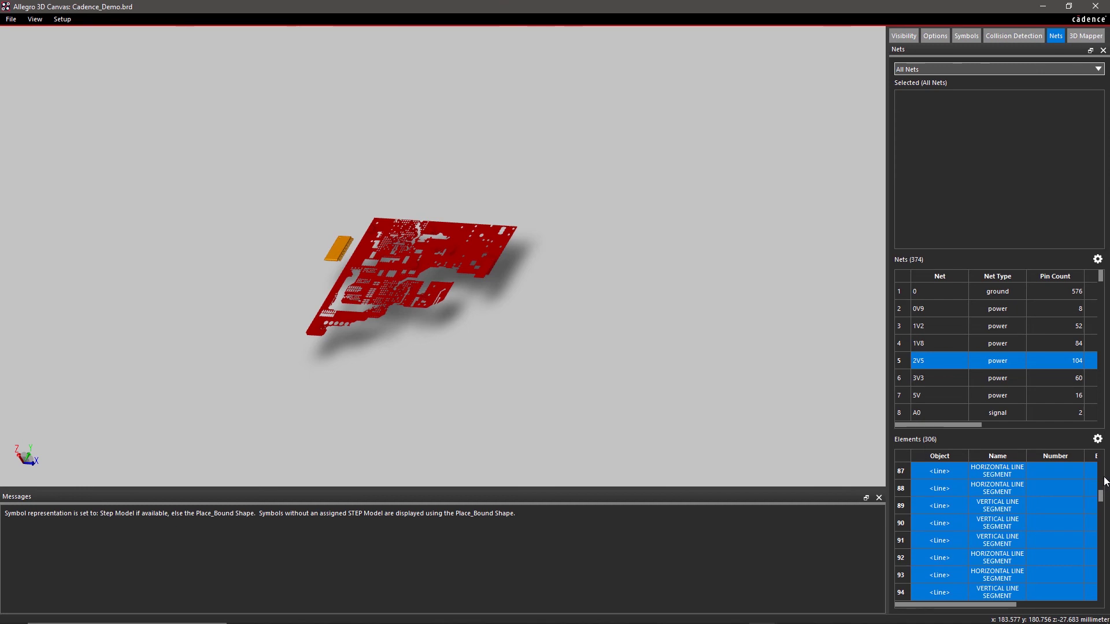
click(1098, 259)
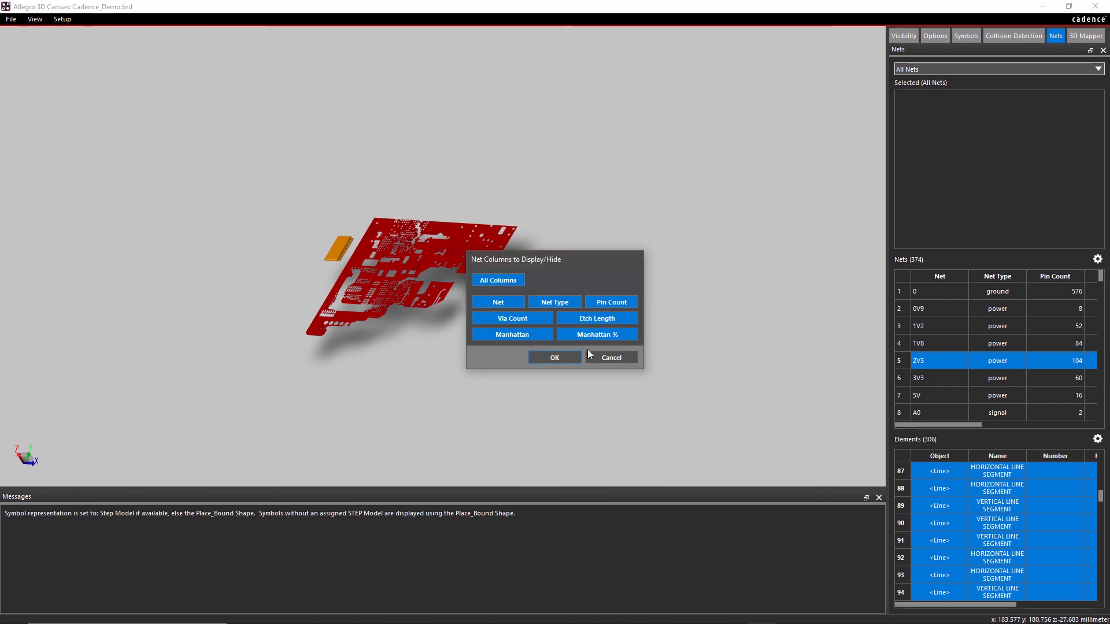
click(553, 357)
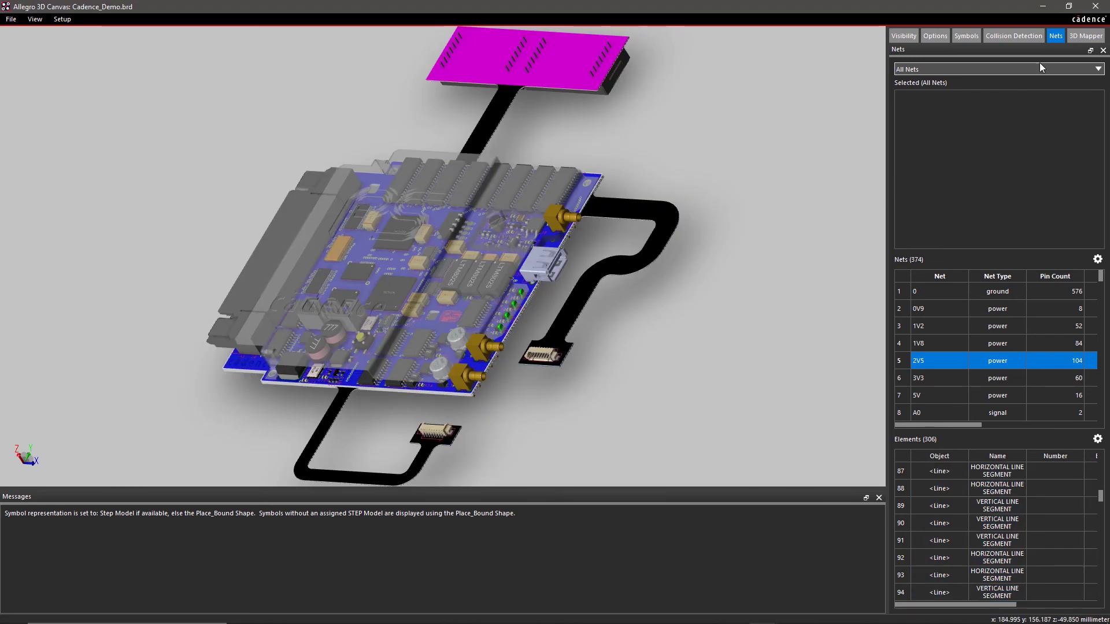
Step: Preview the 3D model mapped to footprint CAPMP3216X180N as Device Only in the 3D Mapper
click(1084, 37)
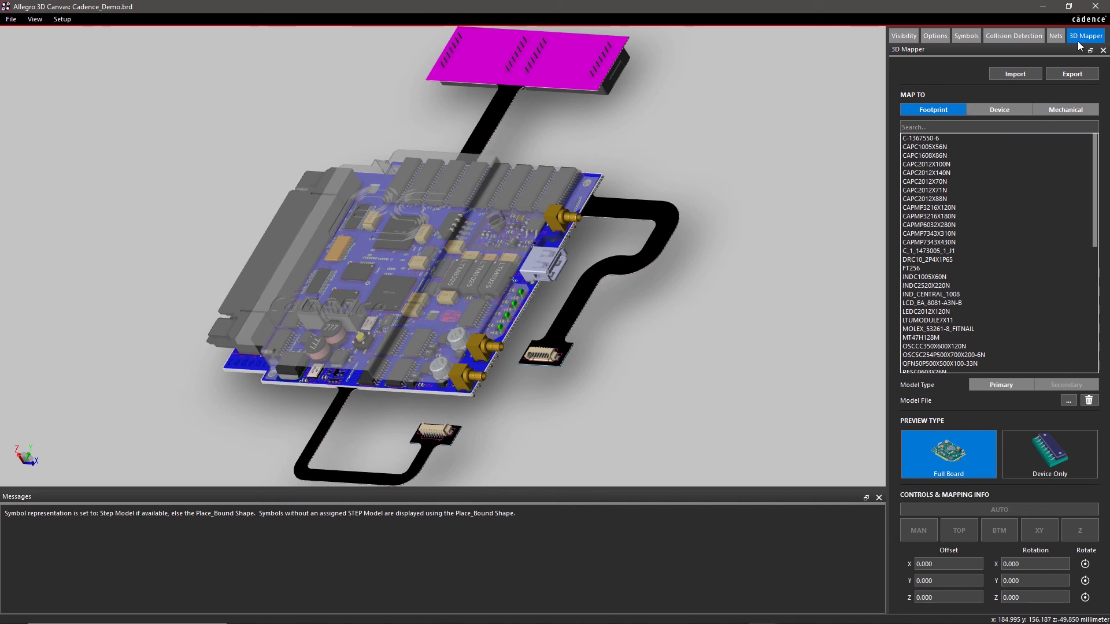
click(930, 207)
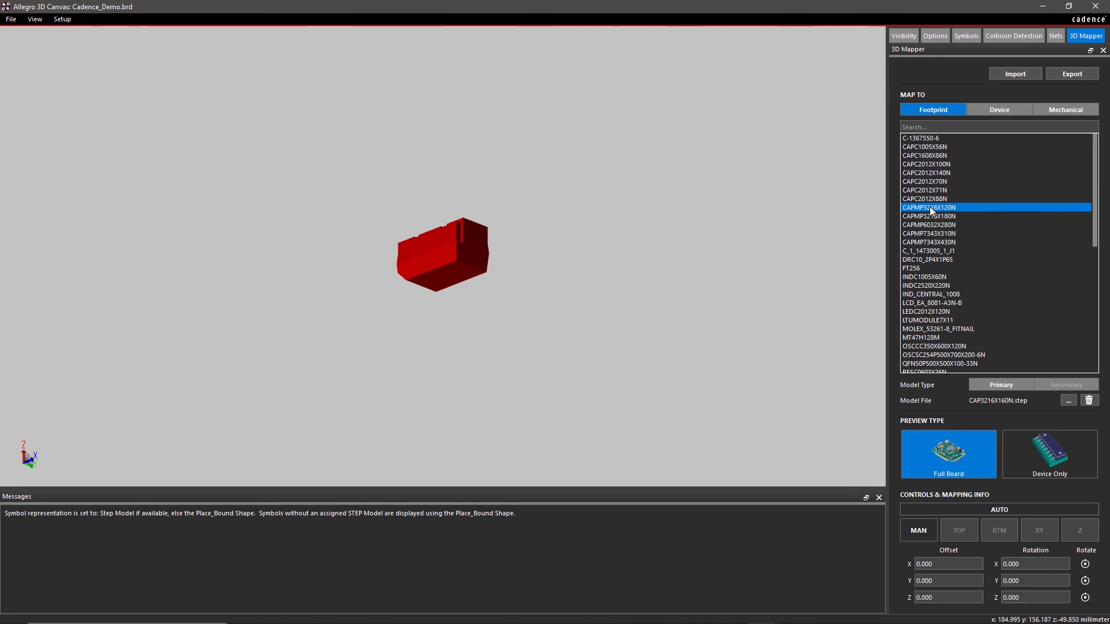
click(930, 217)
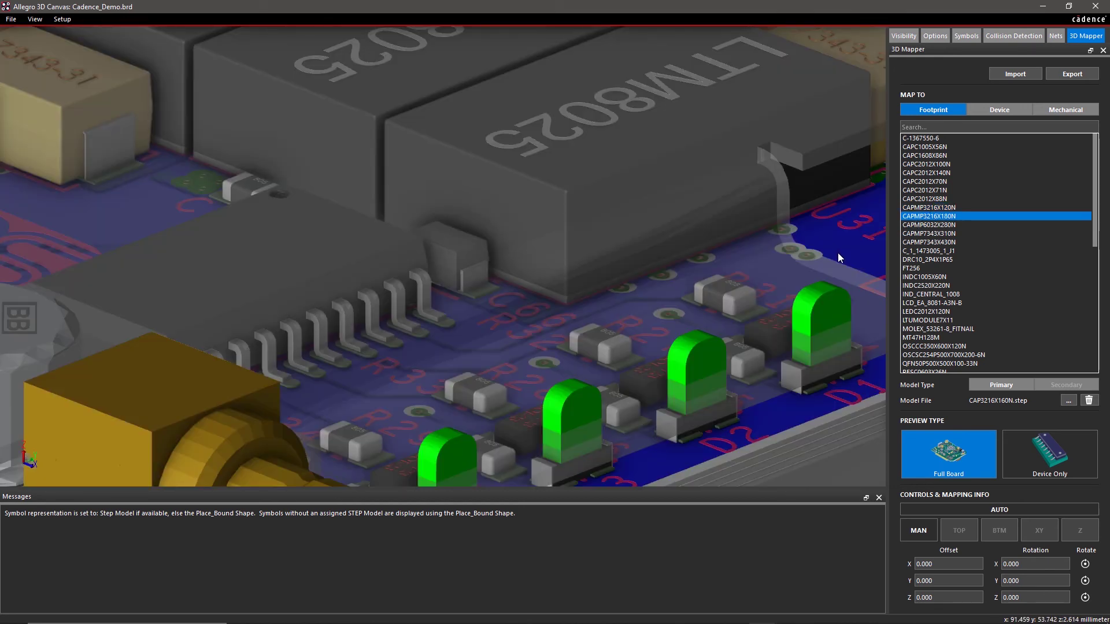
click(1015, 443)
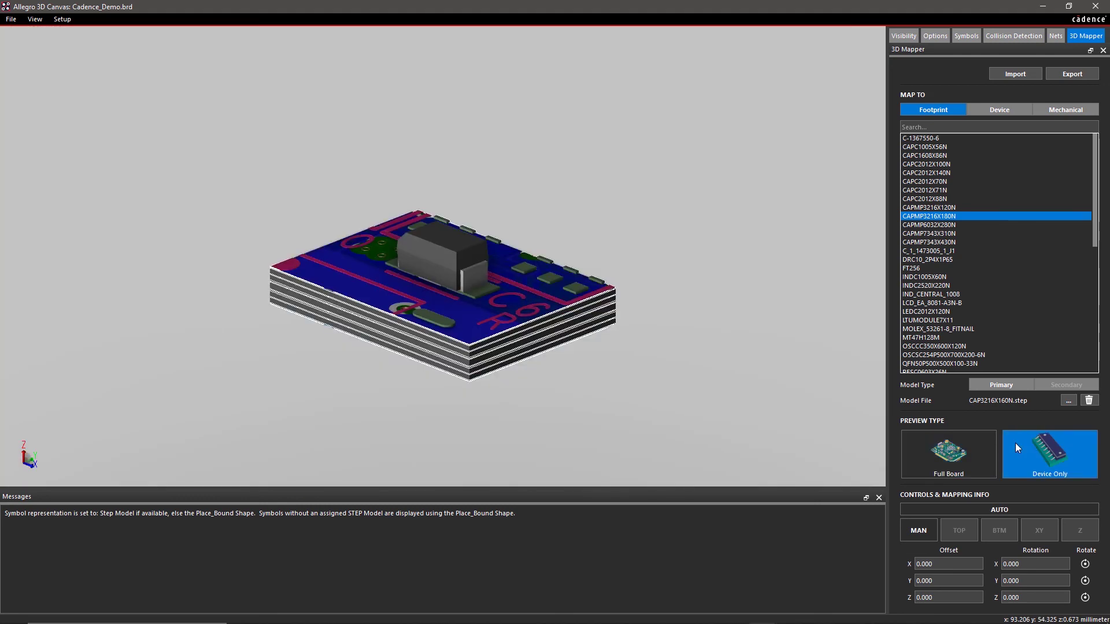